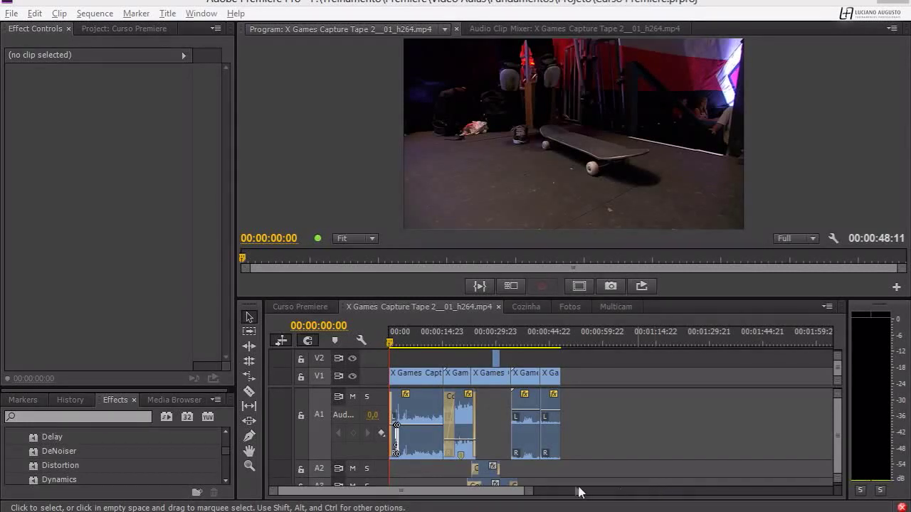
Step: Put the playhead at 00:00:05:09, zoom in on the A1 waveforms, then zoom back out
{"action": "left_click", "coordinate": [408, 345]}
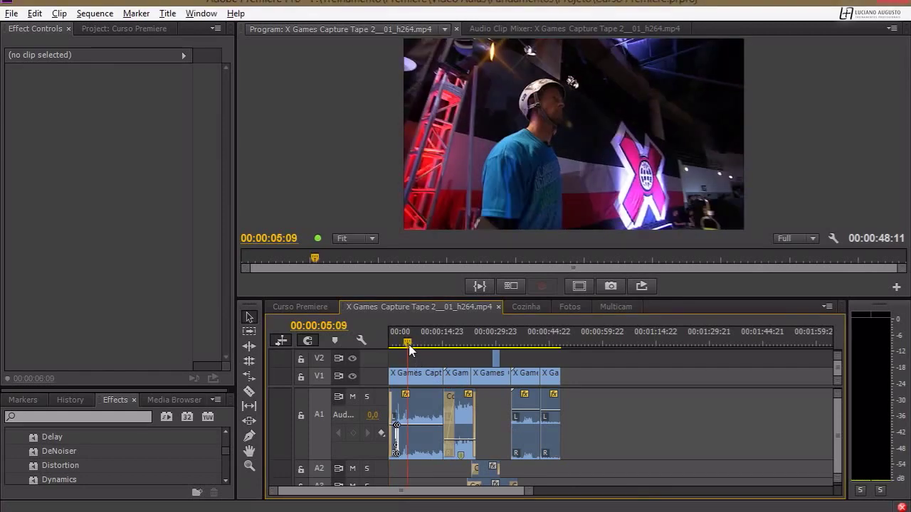
{"action": "key", "text": "equal"}
{"action": "key", "text": "equal"}
{"action": "key", "text": "equal"}
{"action": "key", "text": "equal"}
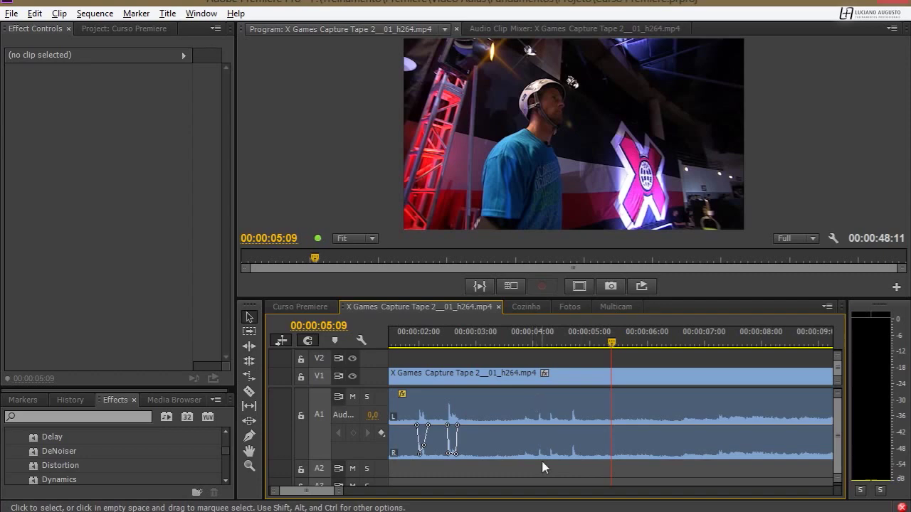
{"action": "key", "text": "minus"}
{"action": "key", "text": "minus"}
{"action": "key", "text": "minus"}
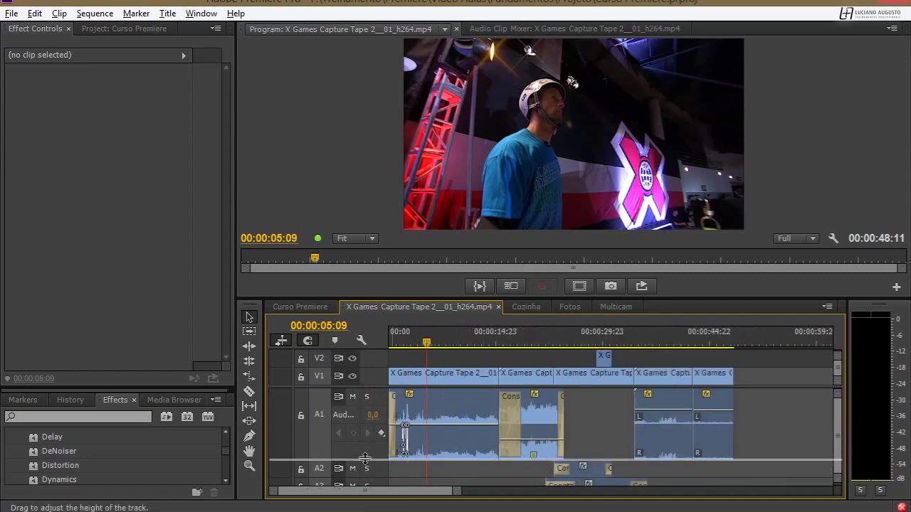
Step: Reduce the A1 track height to reveal A2, A3 and Master, then marquee-select the A1–A3 clips
{"action": "left_click_drag", "start_coordinate": [366, 460], "coordinate": [368, 405]}
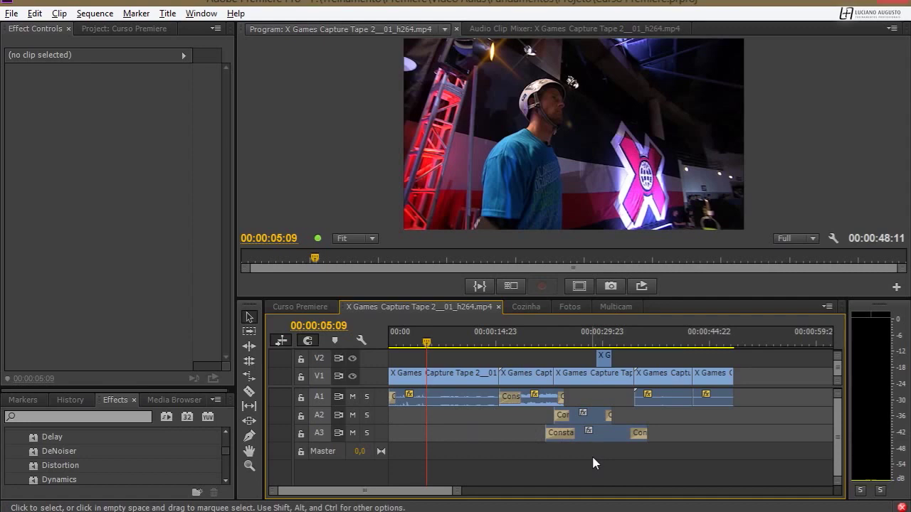
{"action": "mouse_move", "coordinate": [594, 457]}
{"action": "left_mouse_down"}
{"action": "mouse_move", "coordinate": [518, 398]}
{"action": "mouse_move", "coordinate": [463, 402]}
{"action": "left_mouse_up"}
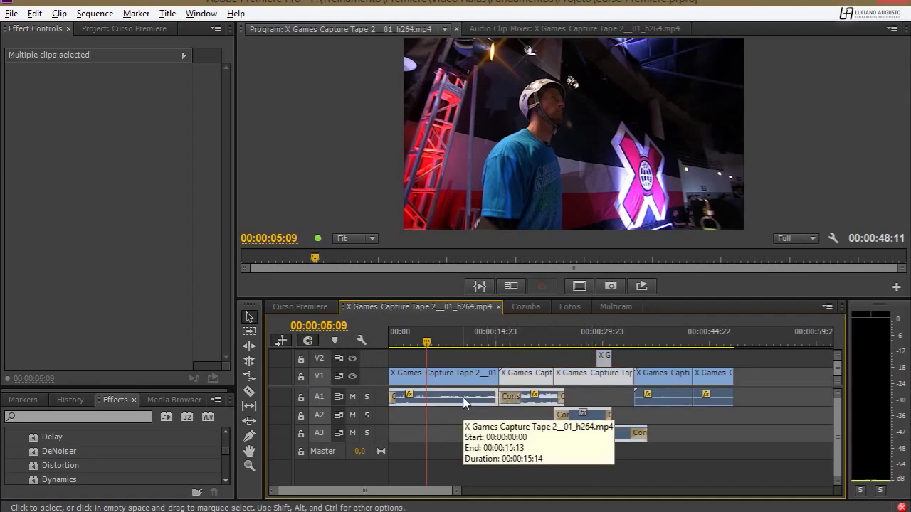
Step: In Audio Gain, apply a fixed Set Gain to 5 dB on the selected clips
{"action": "right_click", "coordinate": [463, 403]}
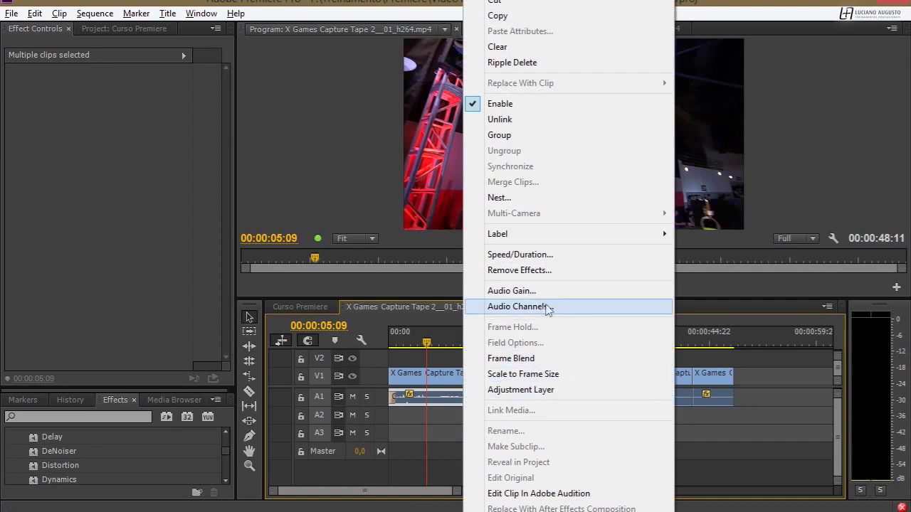
{"action": "left_click", "coordinate": [527, 294]}
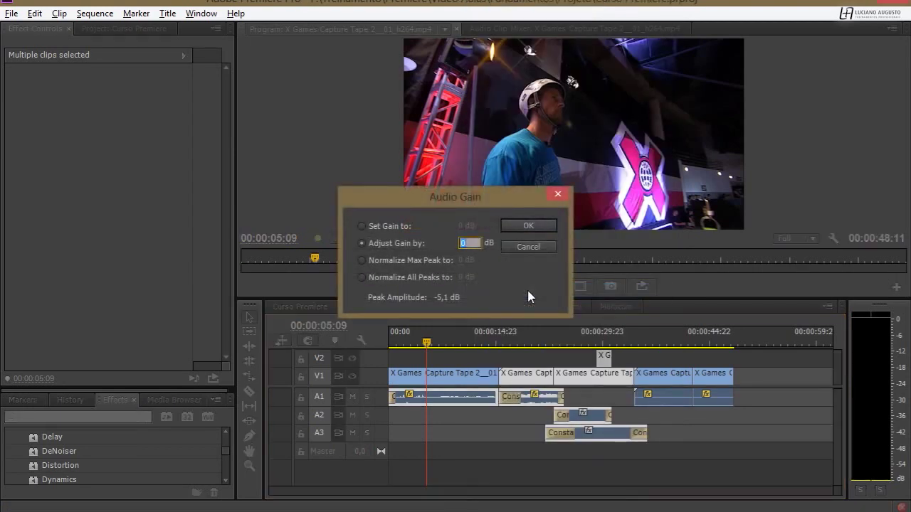
{"action": "left_click", "coordinate": [392, 228]}
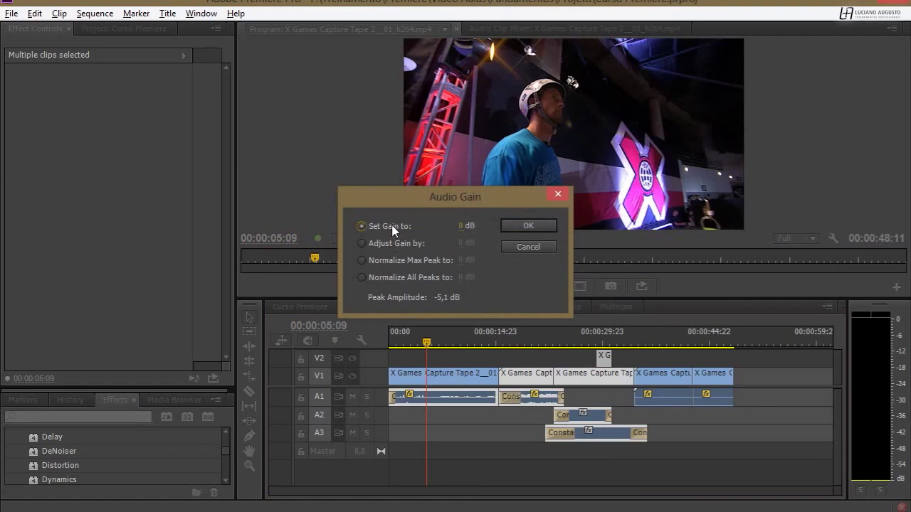
{"action": "left_click", "coordinate": [463, 226]}
{"action": "type", "text": "5"}
{"action": "left_click", "coordinate": [385, 245]}
{"action": "left_click", "coordinate": [398, 227]}
{"action": "left_click", "coordinate": [524, 228]}
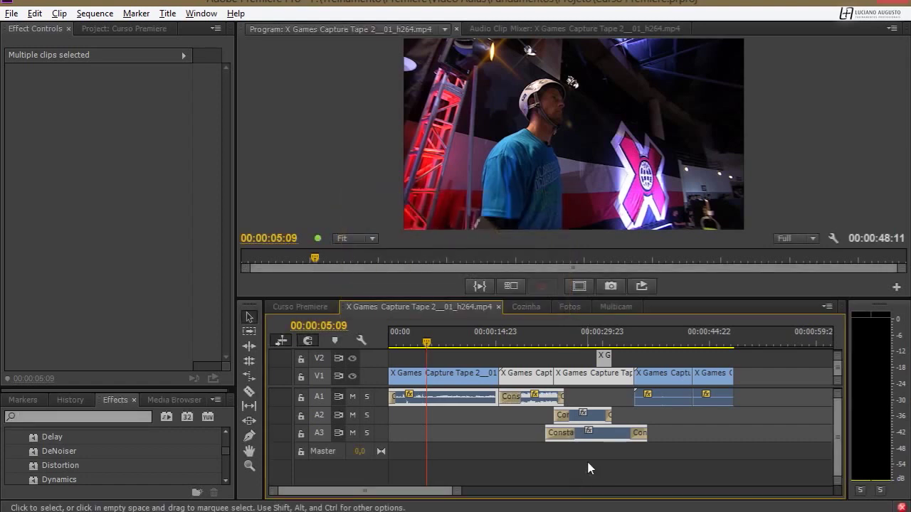
Step: Raise the selected clips' gain by 3 dB with Adjust Gain by
{"action": "right_click", "coordinate": [462, 399]}
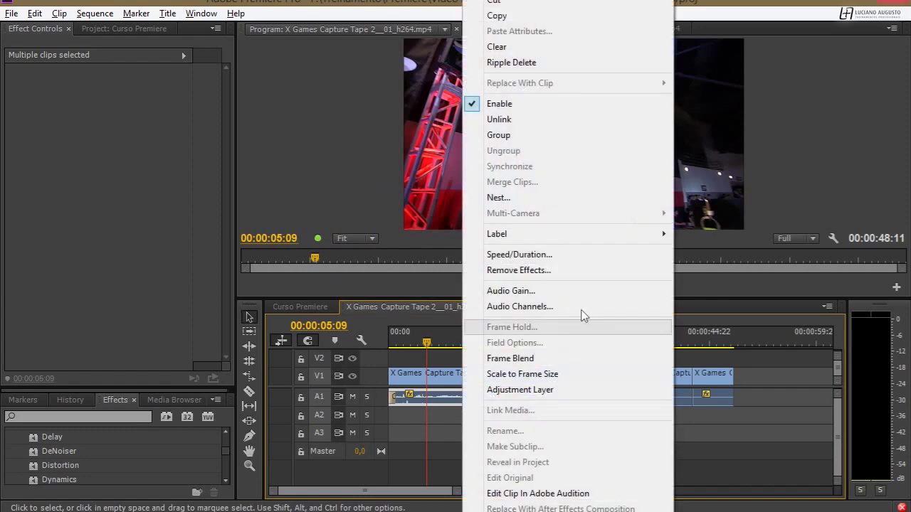
{"action": "left_click", "coordinate": [571, 291]}
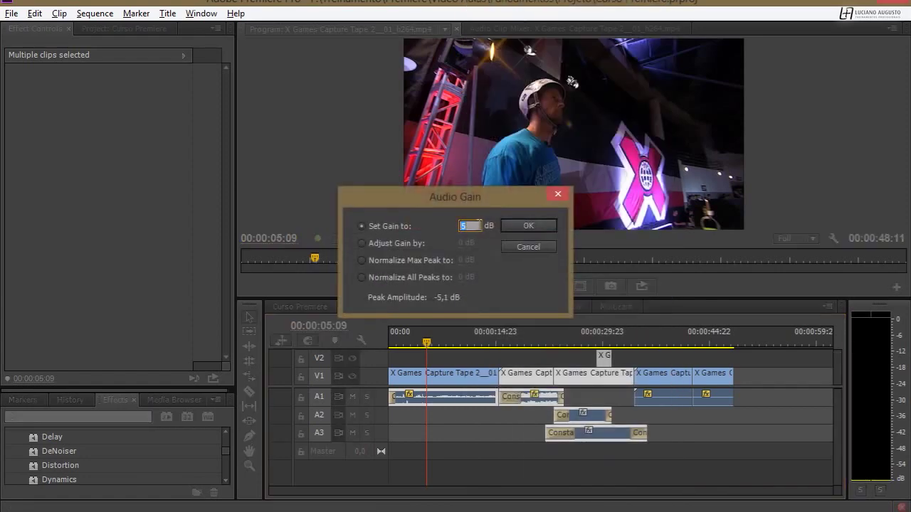
{"action": "left_click", "coordinate": [408, 244]}
{"action": "type", "text": "3"}
{"action": "left_click", "coordinate": [530, 226]}
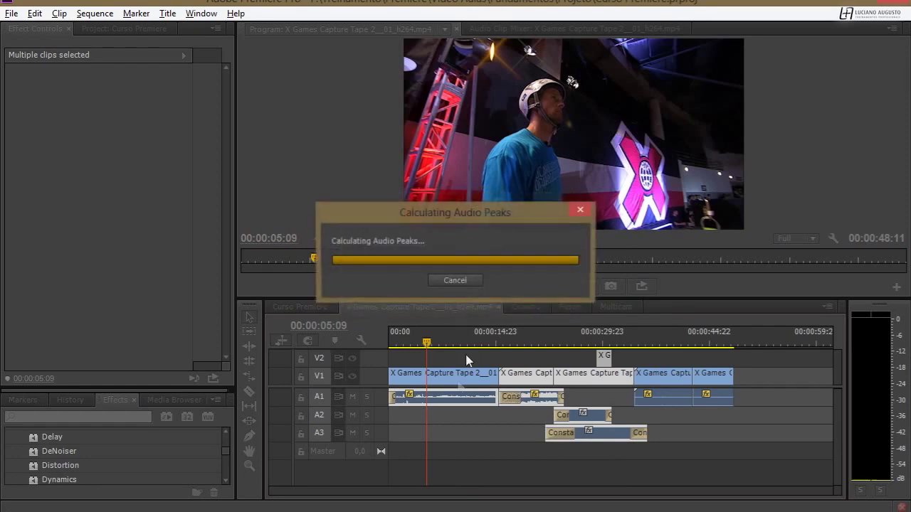
Step: Apply a -8 dB gain adjustment to the same clips
{"action": "right_click", "coordinate": [447, 396]}
{"action": "left_click", "coordinate": [498, 291]}
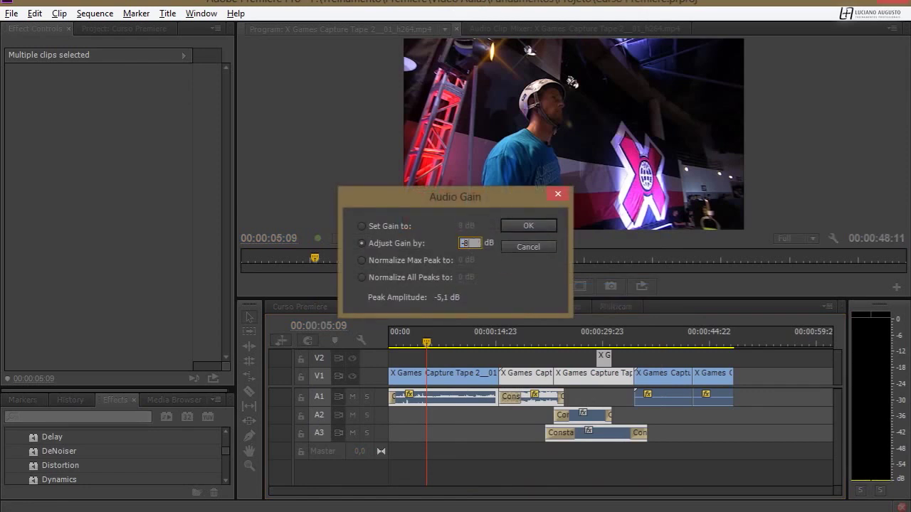
{"action": "key", "text": "Return"}
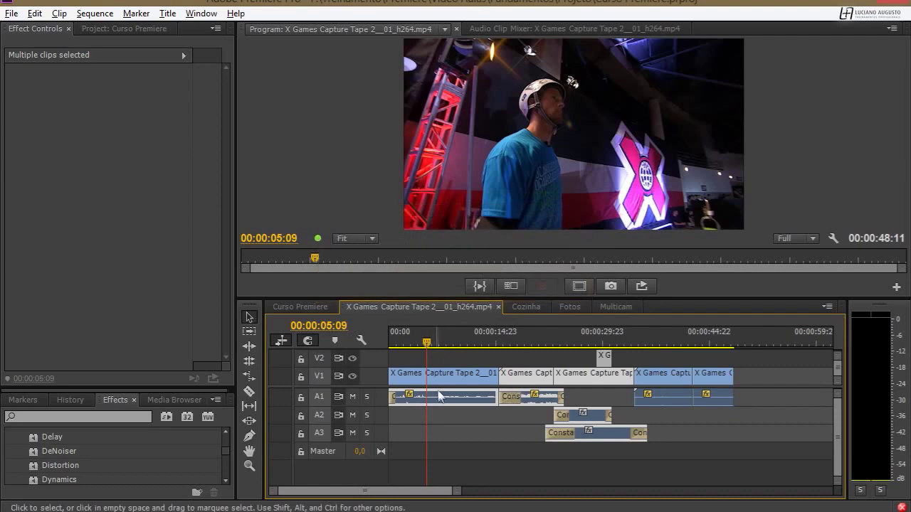
Step: Normalize All Peaks to -2 dB in Audio Gain, then click empty timeline space to deselect
{"action": "right_click", "coordinate": [439, 396]}
{"action": "left_click", "coordinate": [494, 290]}
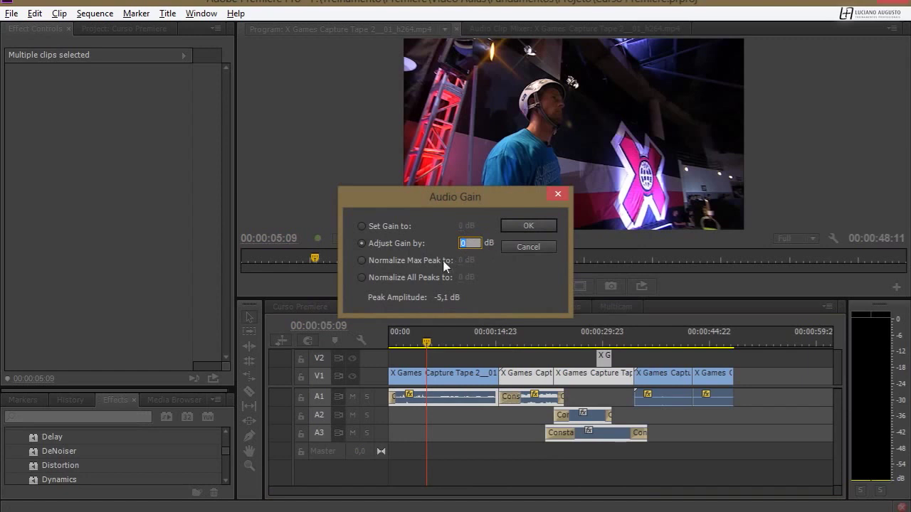
{"action": "left_click", "coordinate": [401, 270]}
{"action": "left_click", "coordinate": [384, 281]}
{"action": "left_click", "coordinate": [467, 279]}
{"action": "key", "text": "Return"}
{"action": "left_click", "coordinate": [461, 279]}
{"action": "type", "text": "-2"}
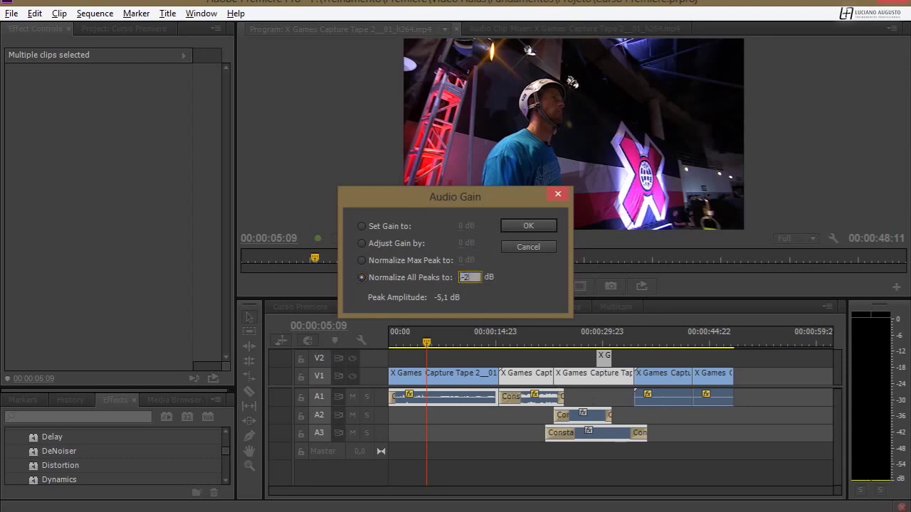
{"action": "left_click", "coordinate": [528, 226]}
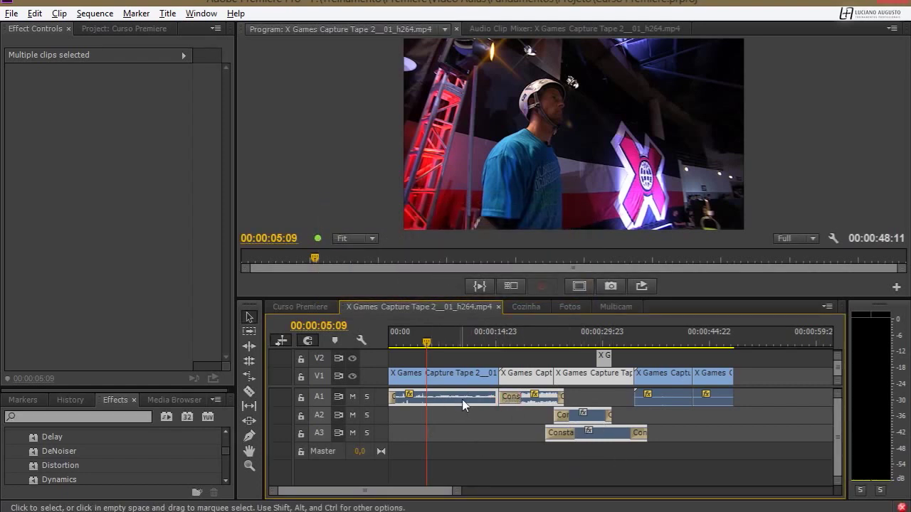
{"action": "mouse_move", "coordinate": [462, 404]}
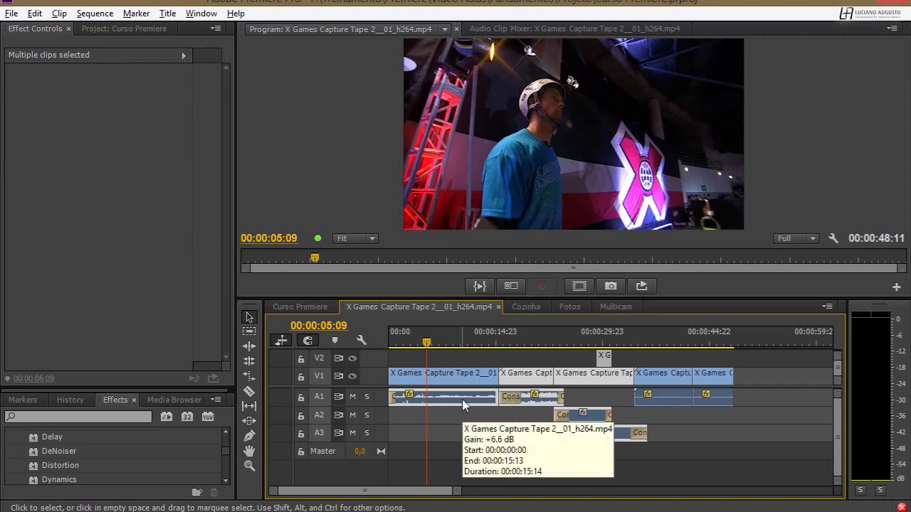
{"action": "left_click", "coordinate": [469, 454]}
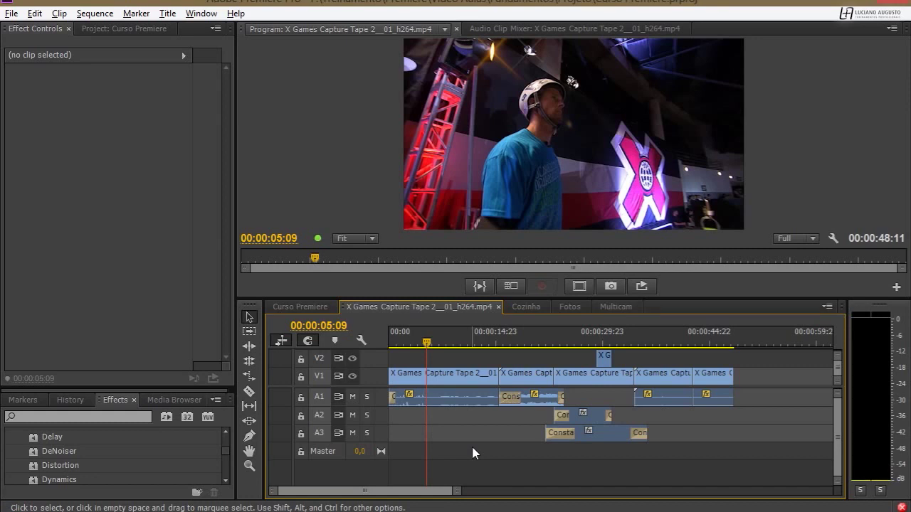
Step: Show the Audio Clip Mixer and the Audio Track Mixer panels
{"action": "left_click", "coordinate": [481, 31]}
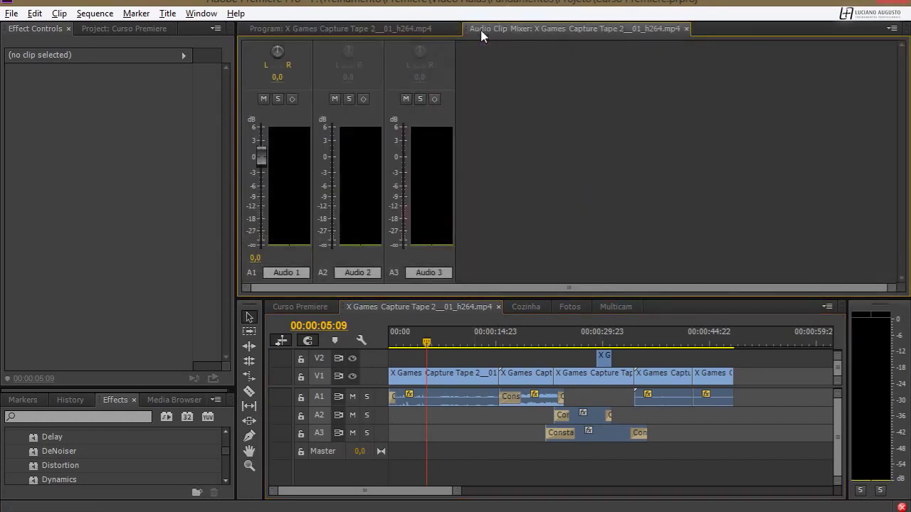
{"action": "left_click", "coordinate": [198, 13]}
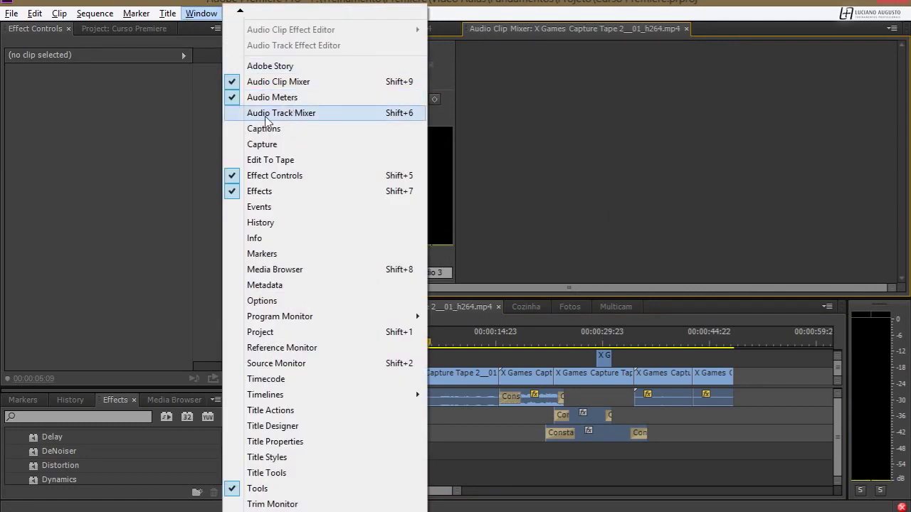
{"action": "left_click", "coordinate": [265, 115]}
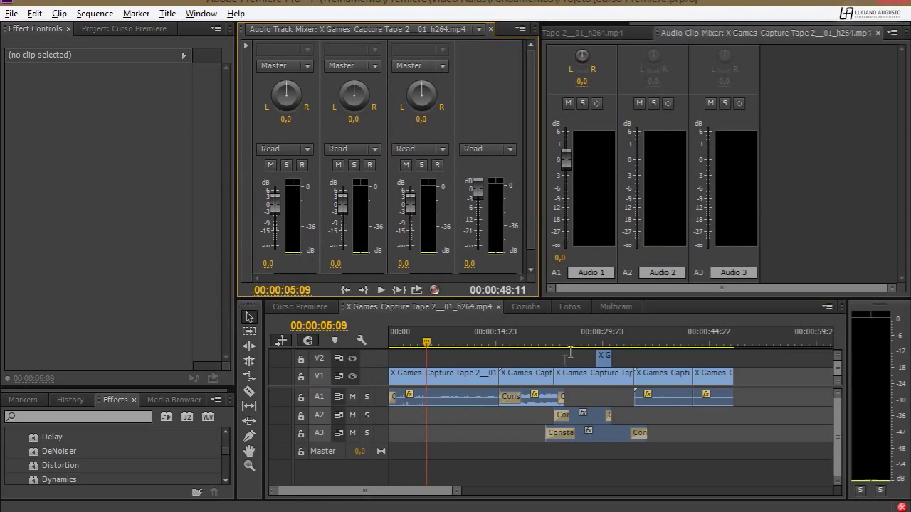
Step: Adjust the first A1 clip's volume during playback, down to -11,8 dB then up to -5,8 dB
{"action": "left_click", "coordinate": [448, 395]}
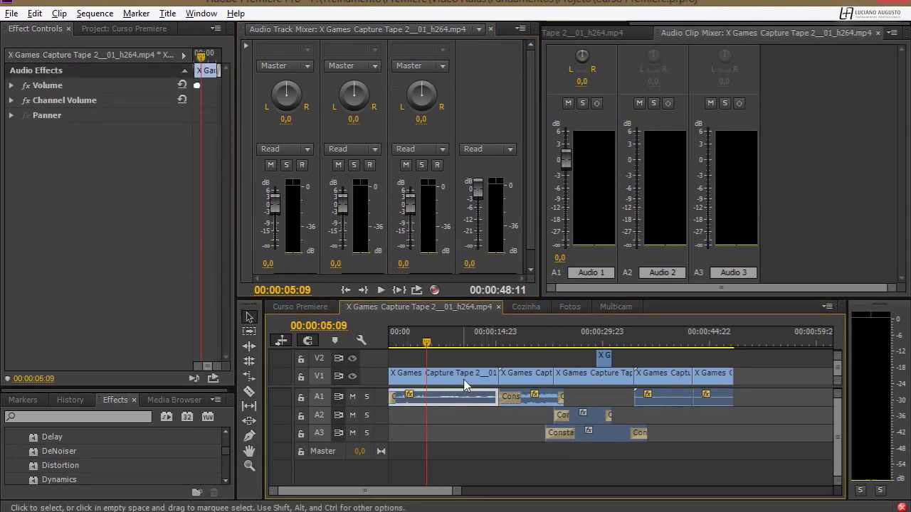
{"action": "left_click_drag", "start_coordinate": [565, 160], "coordinate": [567, 182]}
{"action": "key", "text": "space"}
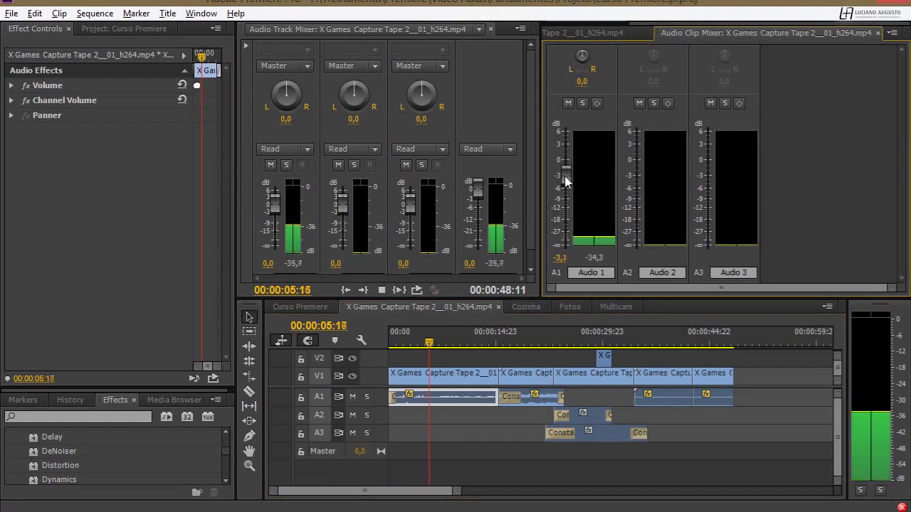
{"action": "mouse_move", "coordinate": [566, 181]}
{"action": "left_mouse_down"}
{"action": "mouse_move", "coordinate": [567, 204]}
{"action": "mouse_move", "coordinate": [564, 185]}
{"action": "left_mouse_up"}
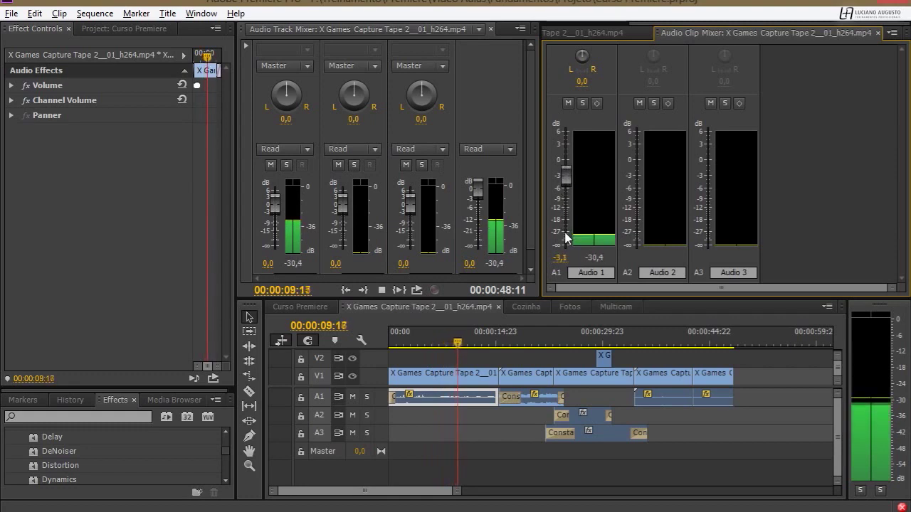
{"action": "key", "text": "space"}
{"action": "left_click_drag", "start_coordinate": [565, 174], "coordinate": [565, 211]}
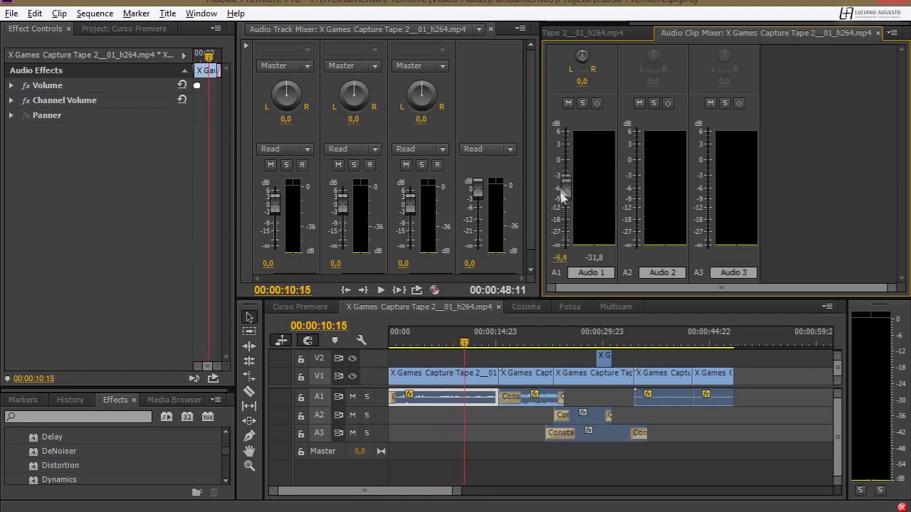
{"action": "key", "text": "space"}
{"action": "key", "text": "space"}
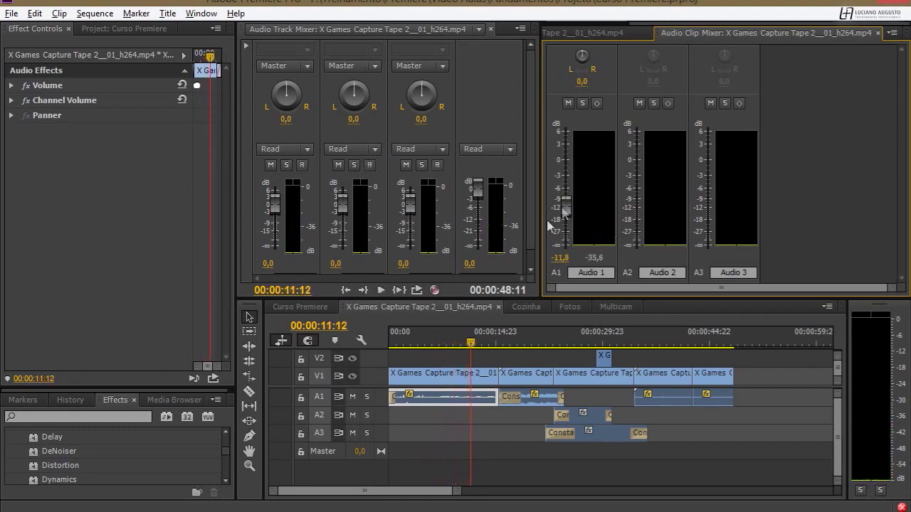
{"action": "left_click", "coordinate": [411, 338]}
{"action": "key", "text": "space"}
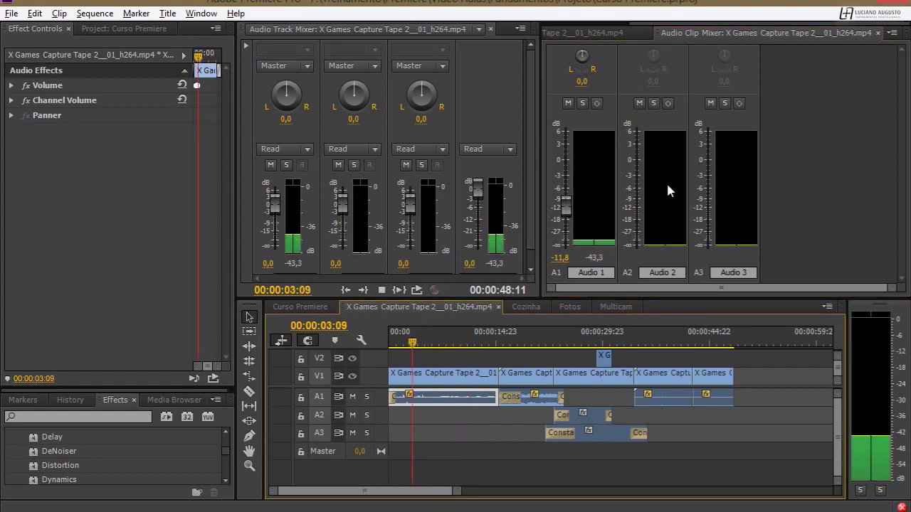
{"action": "key", "text": "space"}
{"action": "left_click_drag", "start_coordinate": [567, 216], "coordinate": [569, 199]}
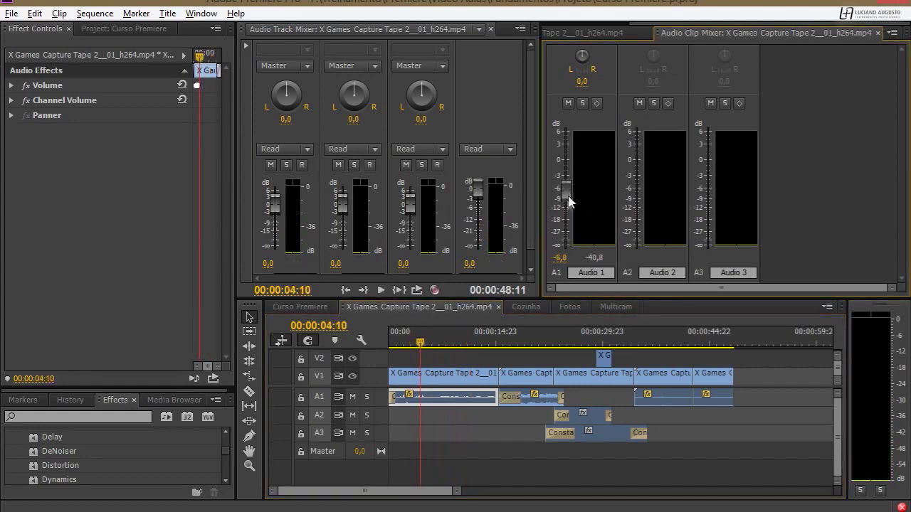
{"action": "key", "text": "space"}
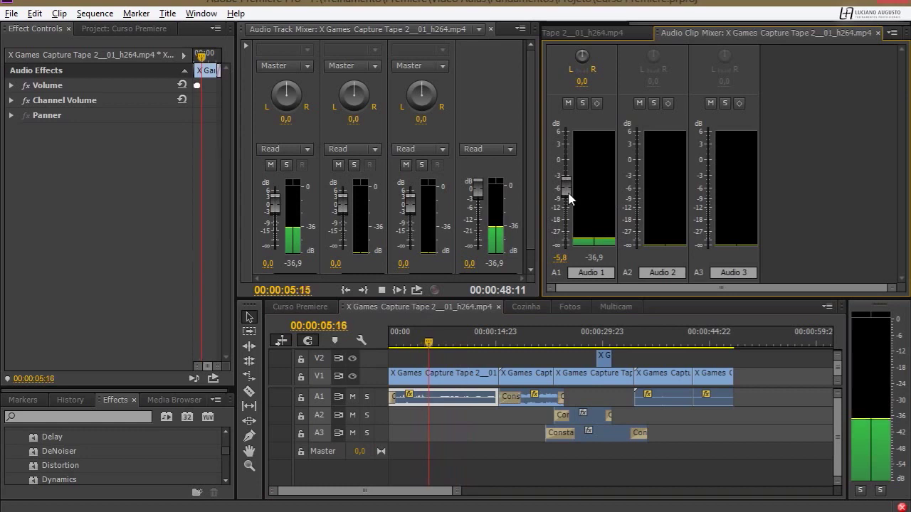
{"action": "key", "text": "space"}
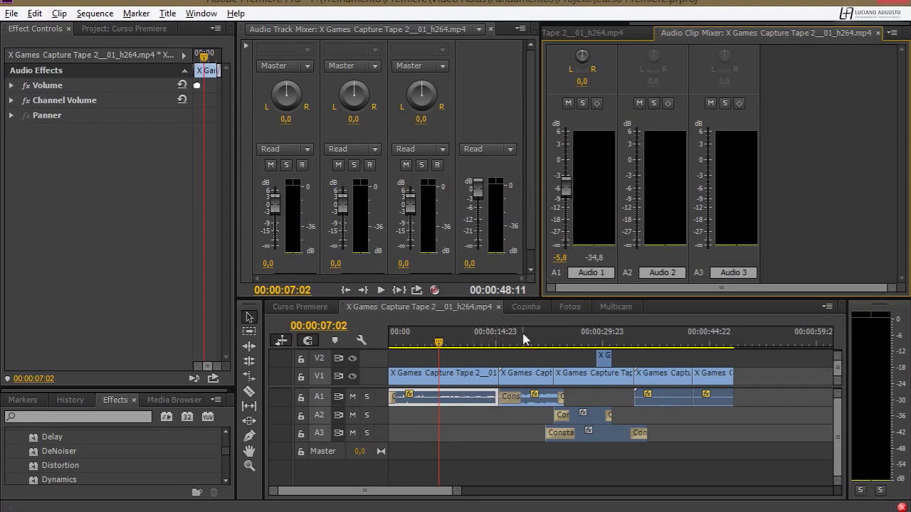
Step: At 00:00:18:14, raise the A1 clip volume to -2,5 dB, then settle at -5,4 dB
{"action": "left_click", "coordinate": [521, 339]}
{"action": "left_click", "coordinate": [511, 397]}
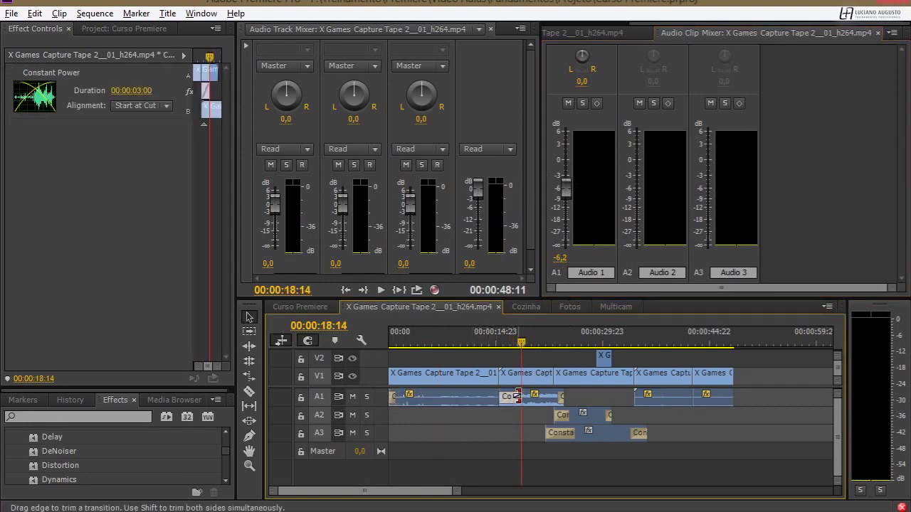
{"action": "left_click_drag", "start_coordinate": [565, 190], "coordinate": [562, 158]}
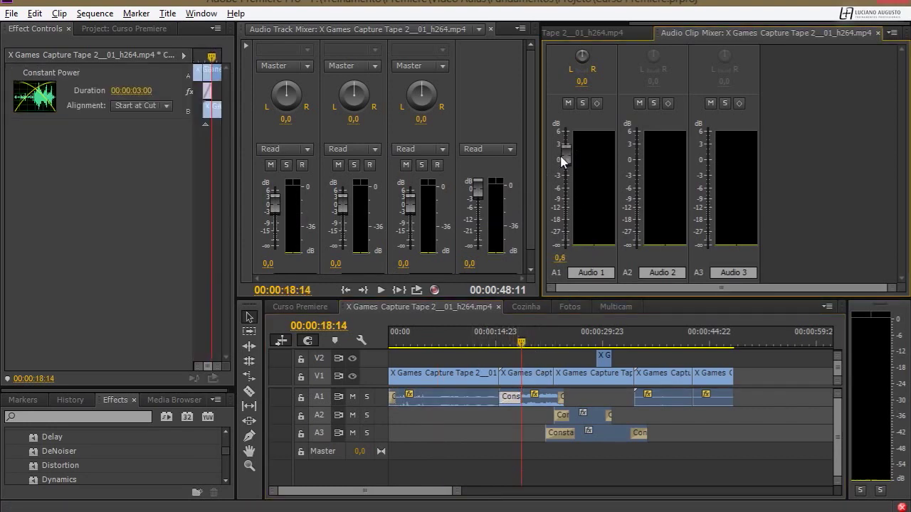
{"action": "key", "text": "space"}
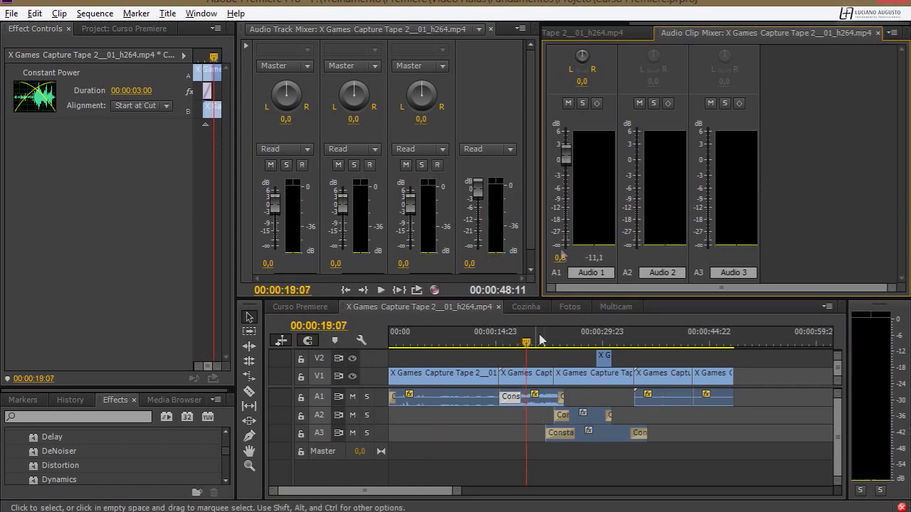
{"action": "left_click_drag", "start_coordinate": [566, 154], "coordinate": [568, 196]}
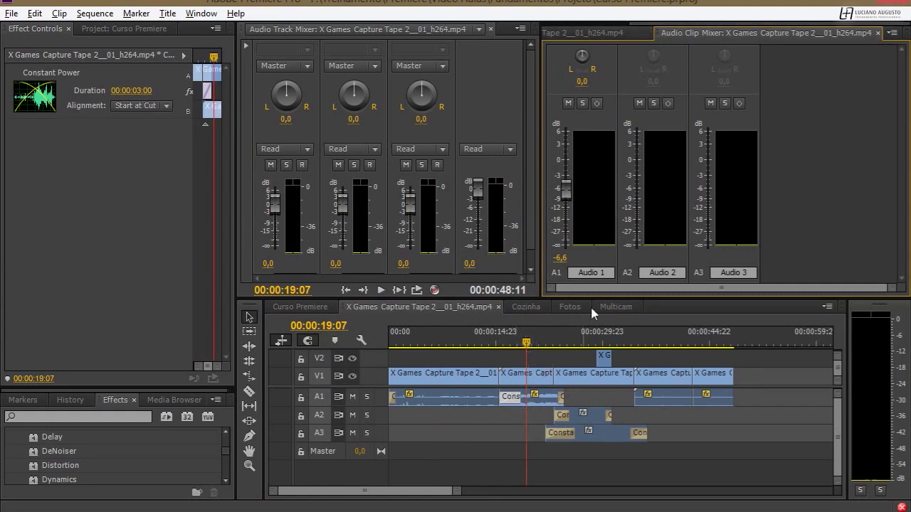
Step: At 00:00:26:02, lower the A2 clip to -5,3 dB and A3 to -14,8 dB
{"action": "left_click", "coordinate": [575, 334]}
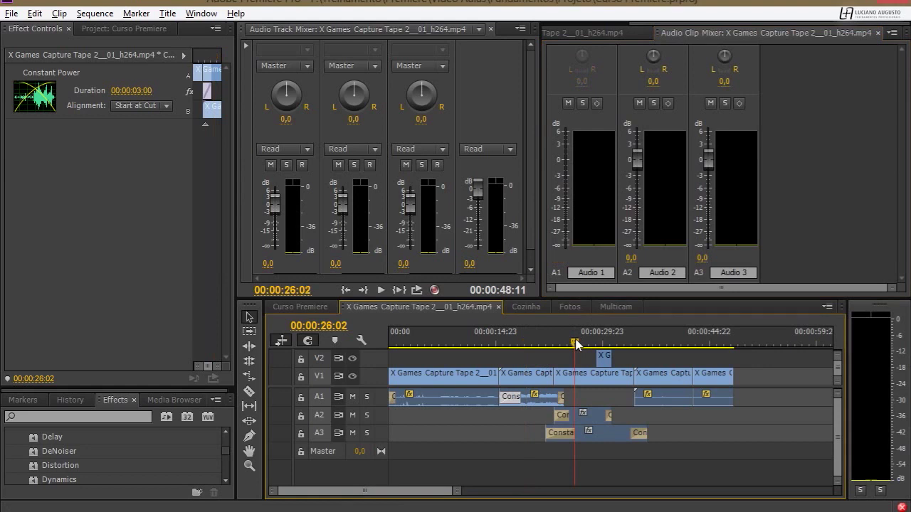
{"action": "right_click", "coordinate": [578, 414]}
{"action": "key", "text": "Escape"}
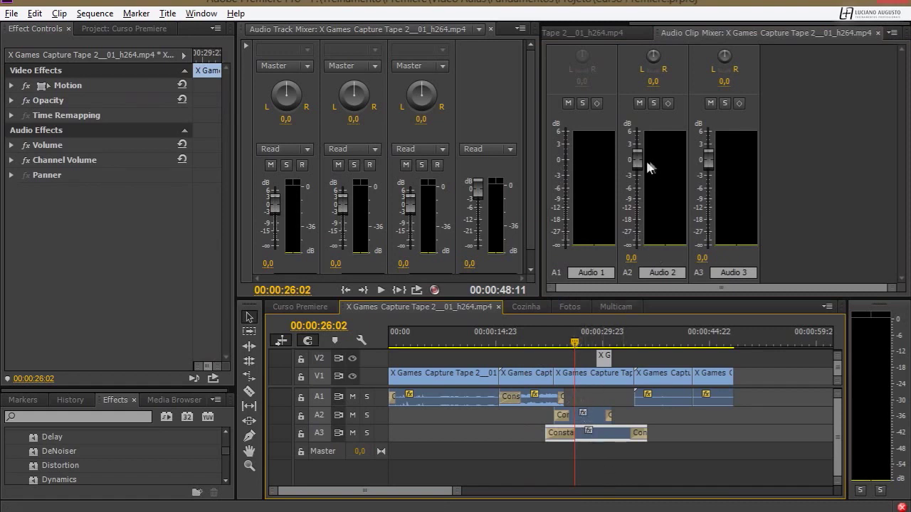
{"action": "left_click_drag", "start_coordinate": [637, 166], "coordinate": [638, 192]}
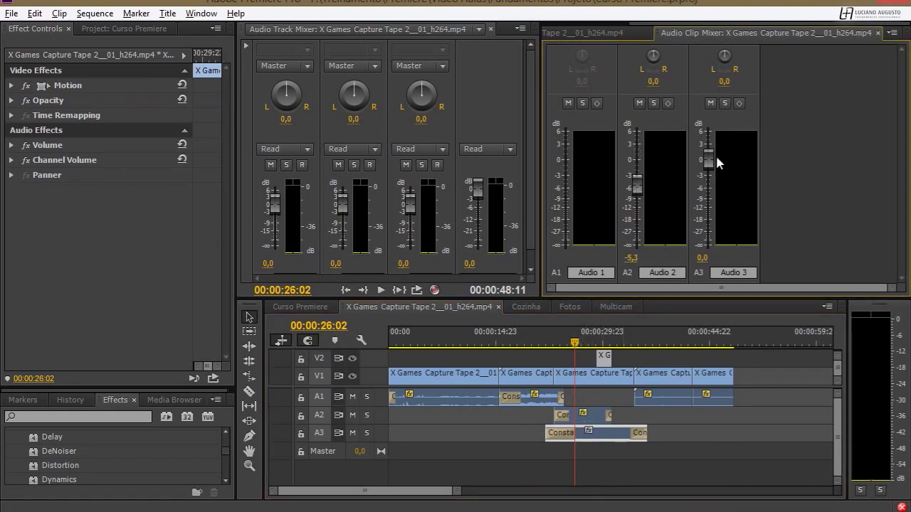
{"action": "left_click_drag", "start_coordinate": [710, 177], "coordinate": [709, 214]}
{"action": "left_click", "coordinate": [696, 432]}
Step: Raise the A3 clip to -0,6 dB, pan A2 left, and rewind to about six seconds
{"action": "key", "text": "space"}
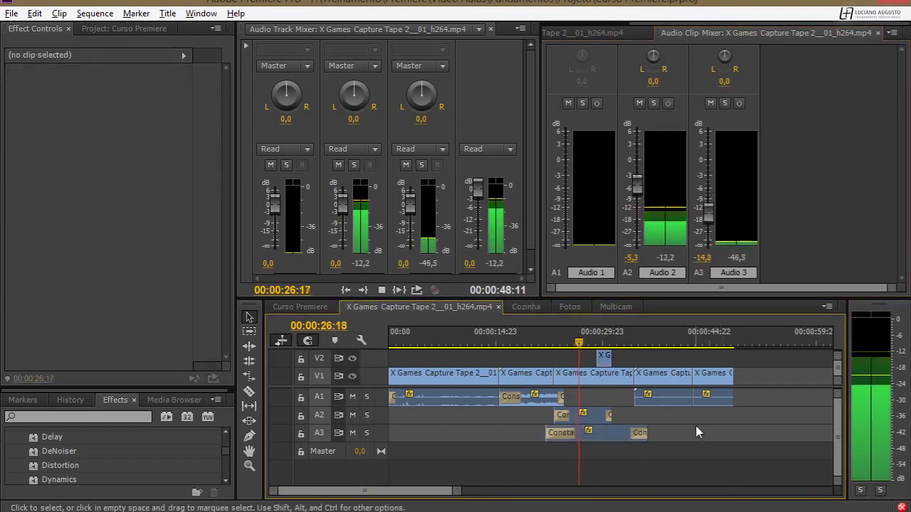
{"action": "key", "text": "space"}
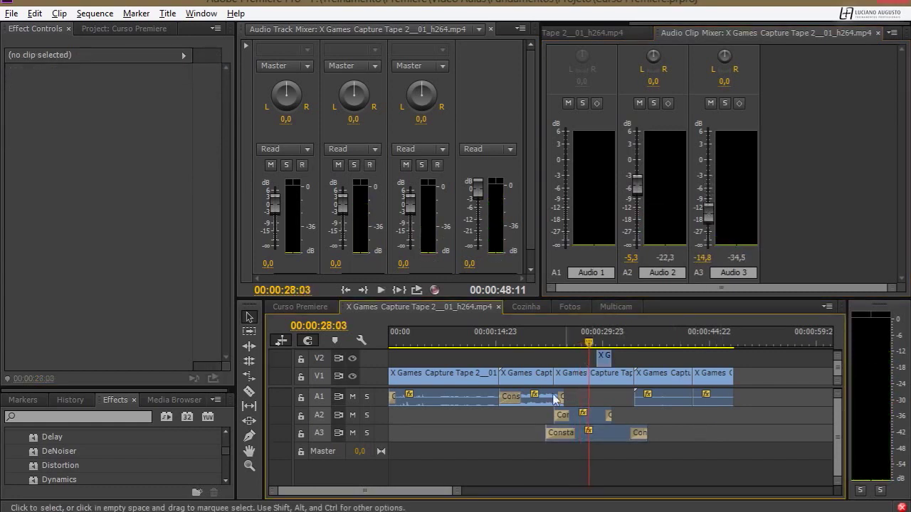
{"action": "left_click_drag", "start_coordinate": [706, 215], "coordinate": [712, 166]}
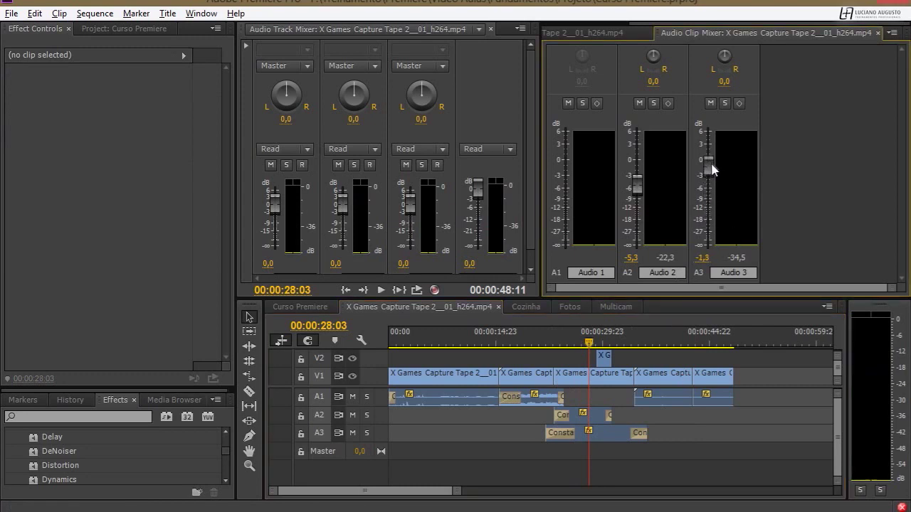
{"action": "key", "text": "space"}
{"action": "key", "text": "space"}
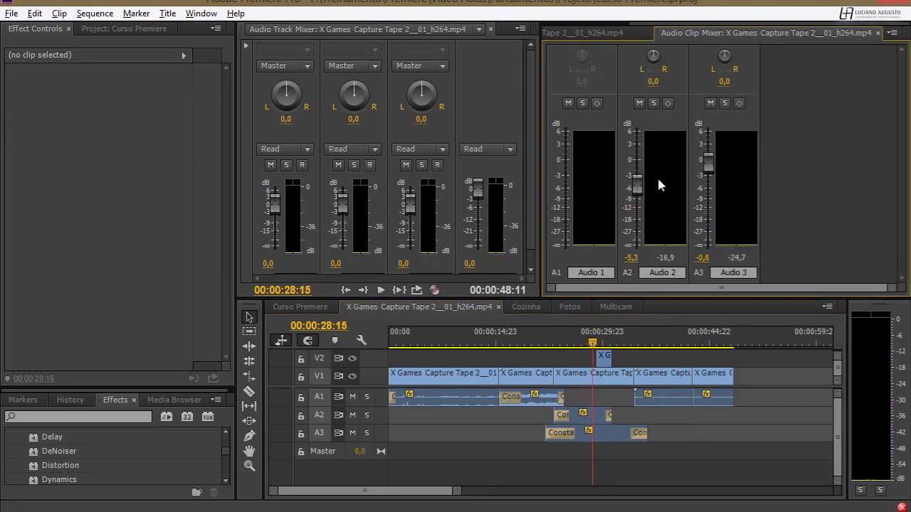
{"action": "mouse_move", "coordinate": [652, 56]}
{"action": "left_mouse_down"}
{"action": "mouse_move", "coordinate": [638, 61]}
{"action": "mouse_move", "coordinate": [660, 51]}
{"action": "left_mouse_up"}
{"action": "left_click_drag", "start_coordinate": [555, 342], "coordinate": [400, 350]}
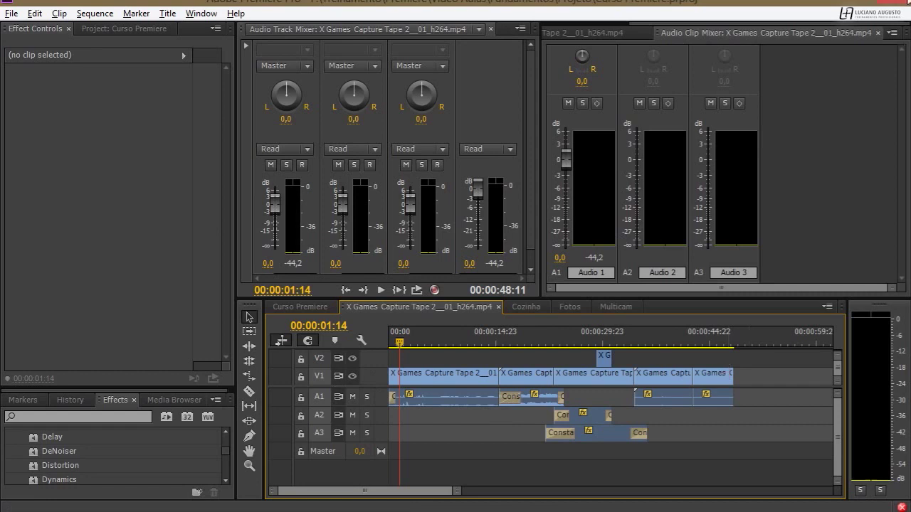
Step: During playback lower the Audio 1 track and set Audio 2 to -11,4 dB, then enlarge the mixer
{"action": "left_click", "coordinate": [877, 33]}
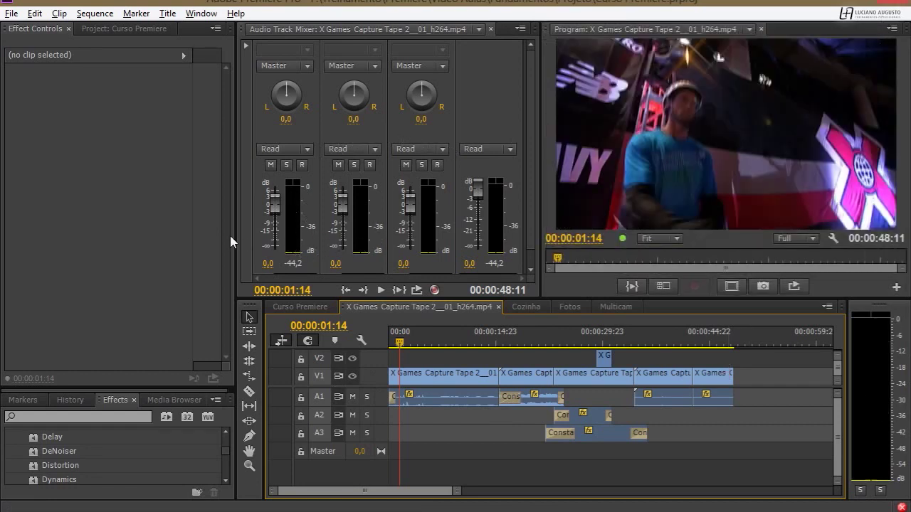
{"action": "key", "text": "space"}
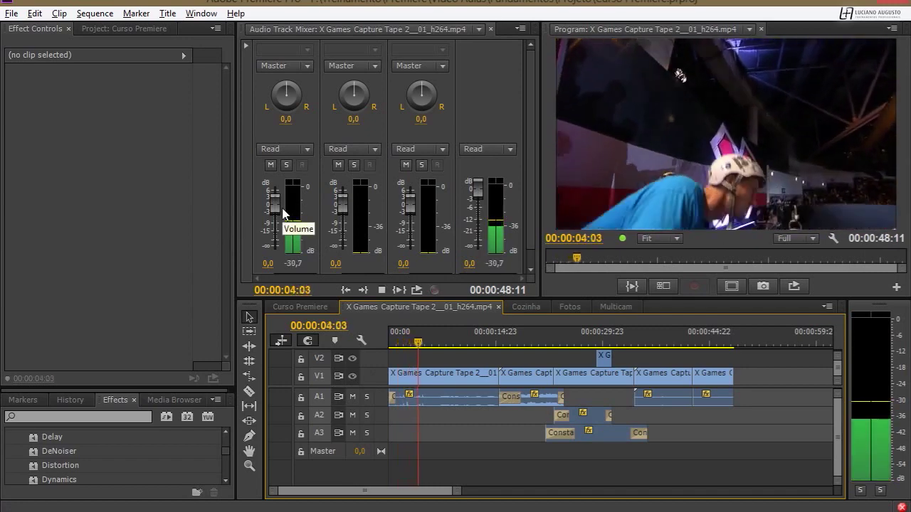
{"action": "left_click_drag", "start_coordinate": [272, 206], "coordinate": [270, 228]}
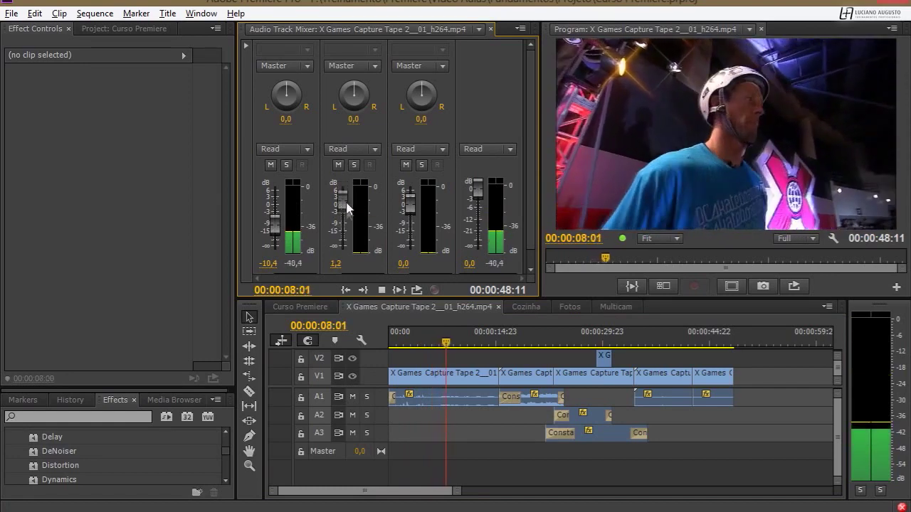
{"action": "left_click_drag", "start_coordinate": [342, 206], "coordinate": [342, 226]}
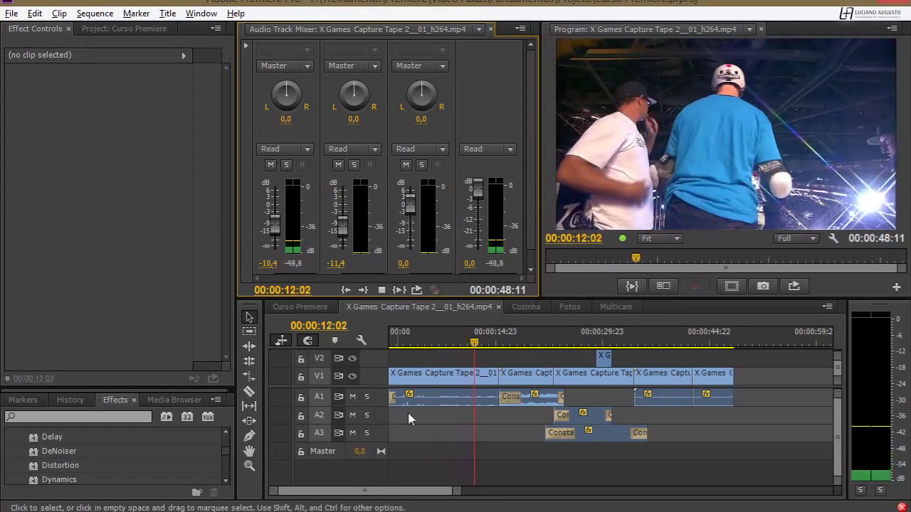
{"action": "key", "text": "space"}
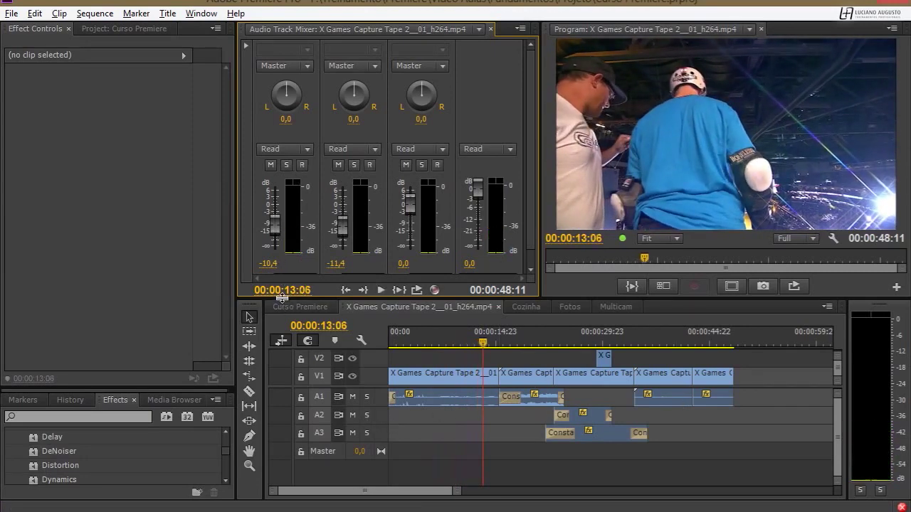
{"action": "left_click_drag", "start_coordinate": [282, 299], "coordinate": [271, 357]}
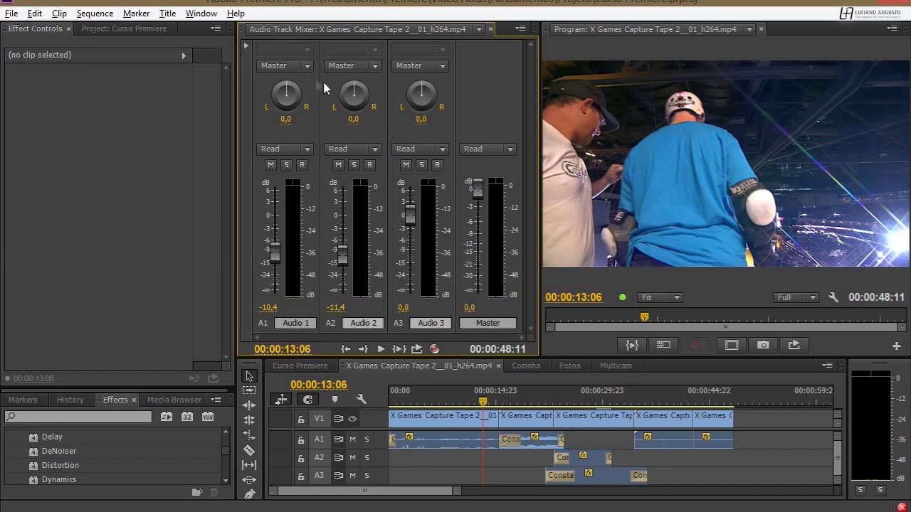
Step: Toggle Mute and Solo on Audio 1 on and off, then enable it for recording
{"action": "left_click", "coordinate": [271, 165]}
{"action": "left_click", "coordinate": [286, 165]}
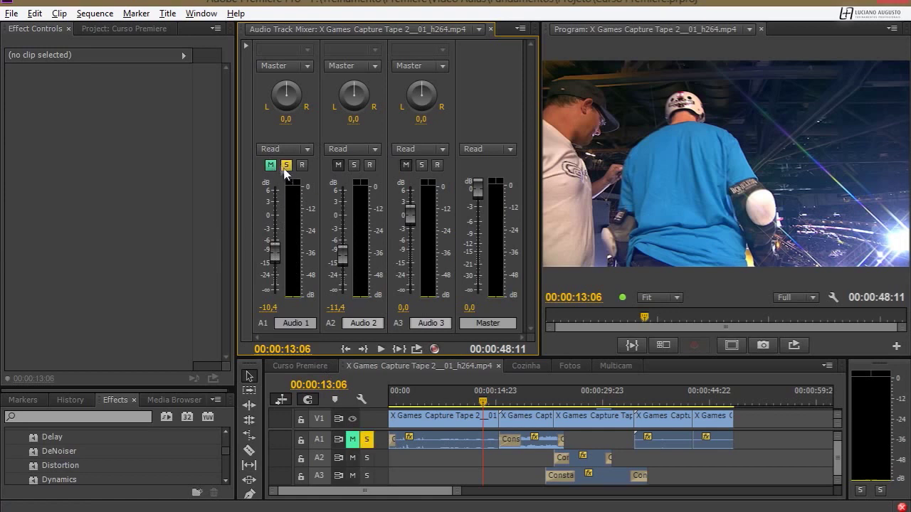
{"action": "left_click", "coordinate": [285, 165]}
{"action": "left_click", "coordinate": [270, 165]}
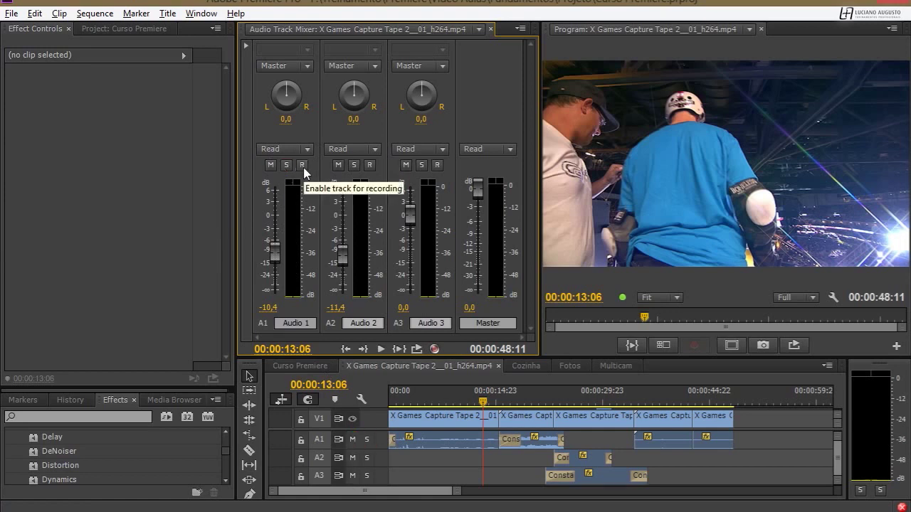
{"action": "left_click", "coordinate": [302, 166]}
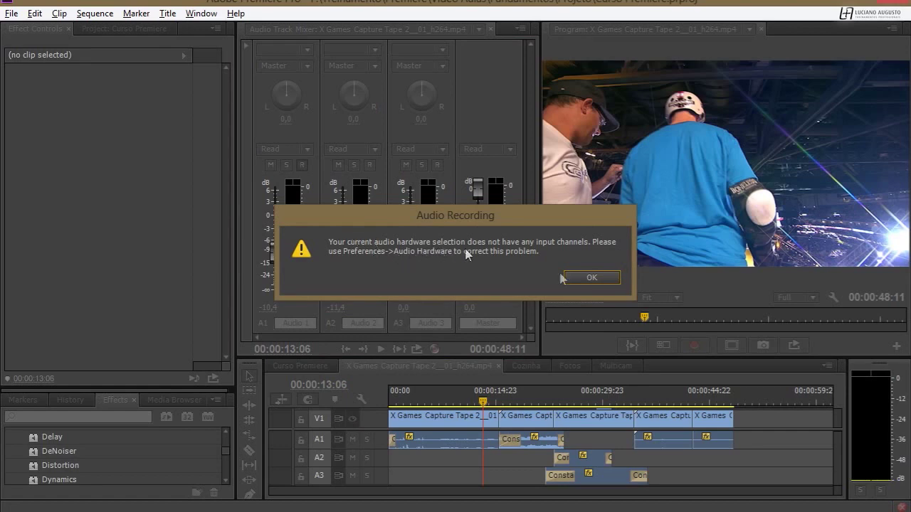
Step: Dismiss the warning, check Audio Hardware's Map Output (Adobe Desktop Audio), and cancel preferences
{"action": "left_click", "coordinate": [591, 278]}
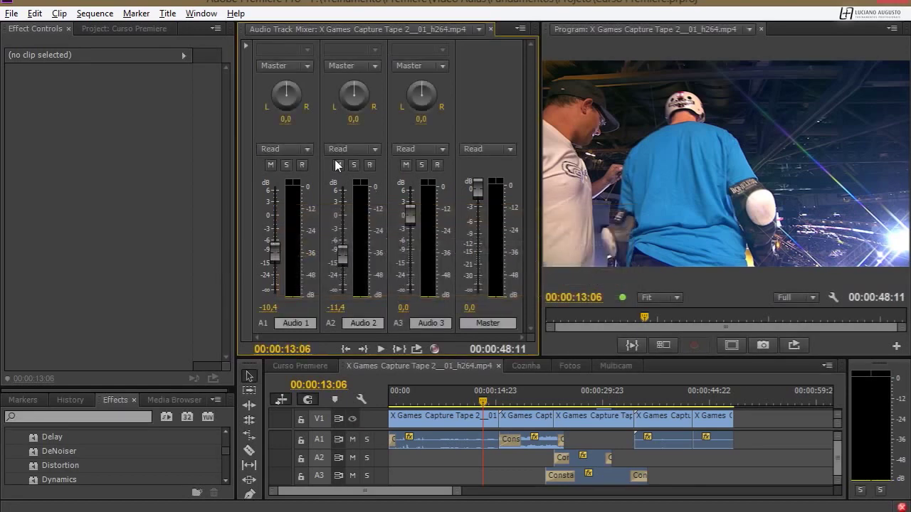
{"action": "left_click", "coordinate": [37, 14]}
{"action": "mouse_move", "coordinate": [169, 401]}
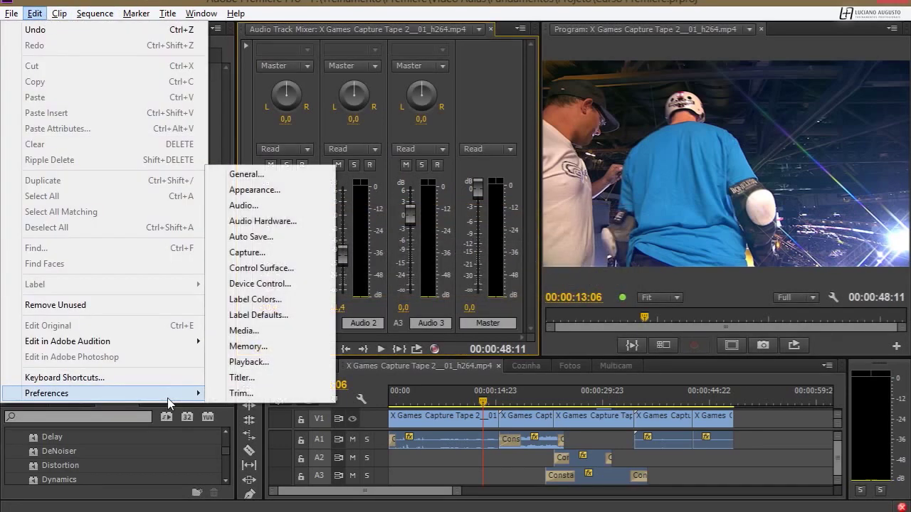
{"action": "left_click", "coordinate": [285, 221]}
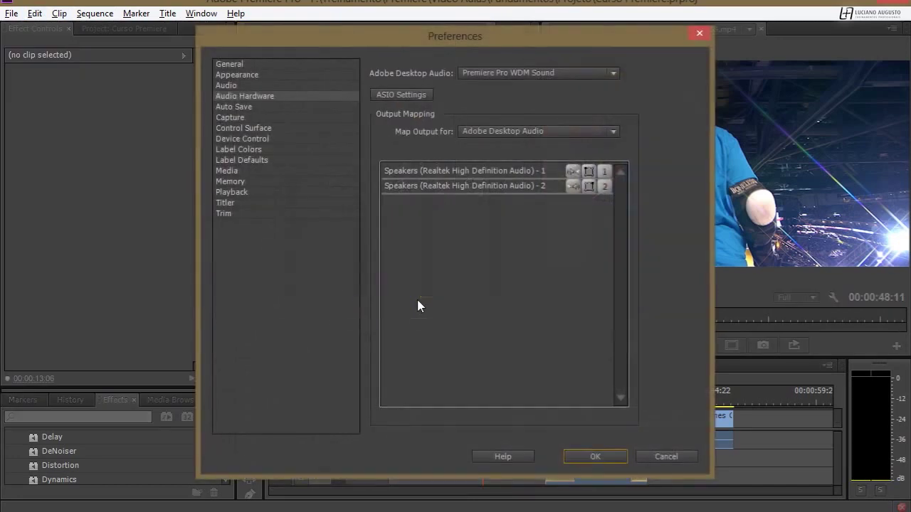
{"action": "left_click", "coordinate": [484, 138]}
{"action": "left_click", "coordinate": [497, 133]}
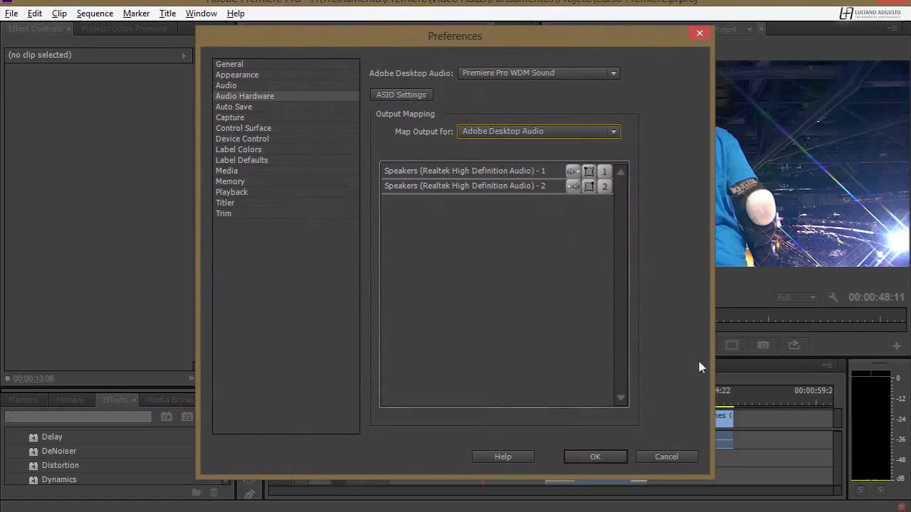
{"action": "left_click", "coordinate": [672, 459]}
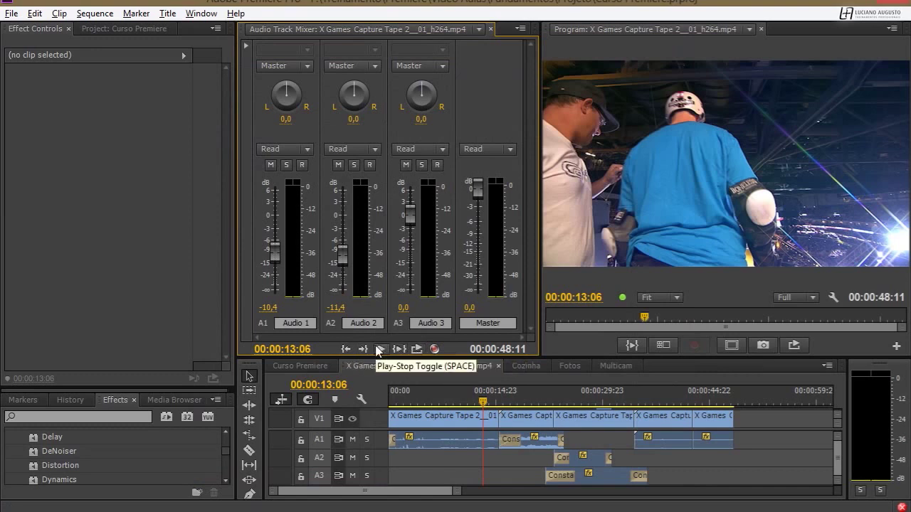
{"action": "left_click", "coordinate": [246, 46]}
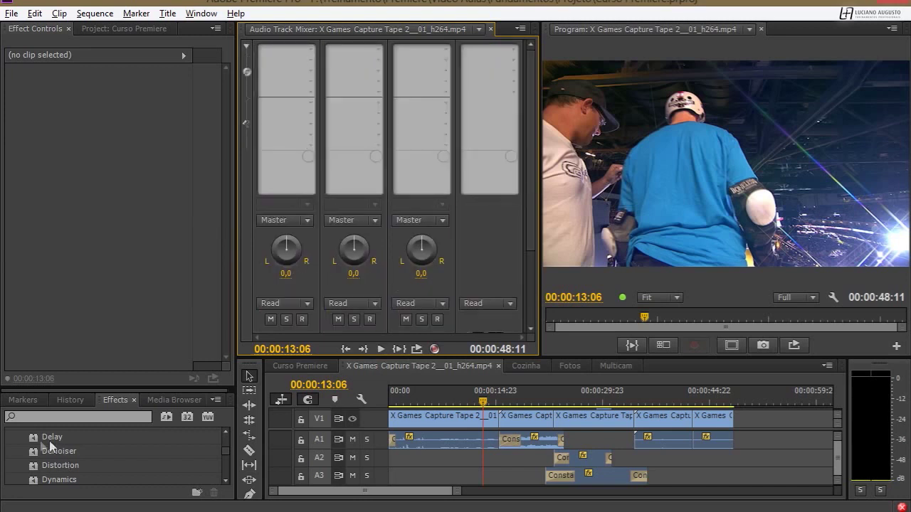
{"action": "left_click", "coordinate": [53, 465]}
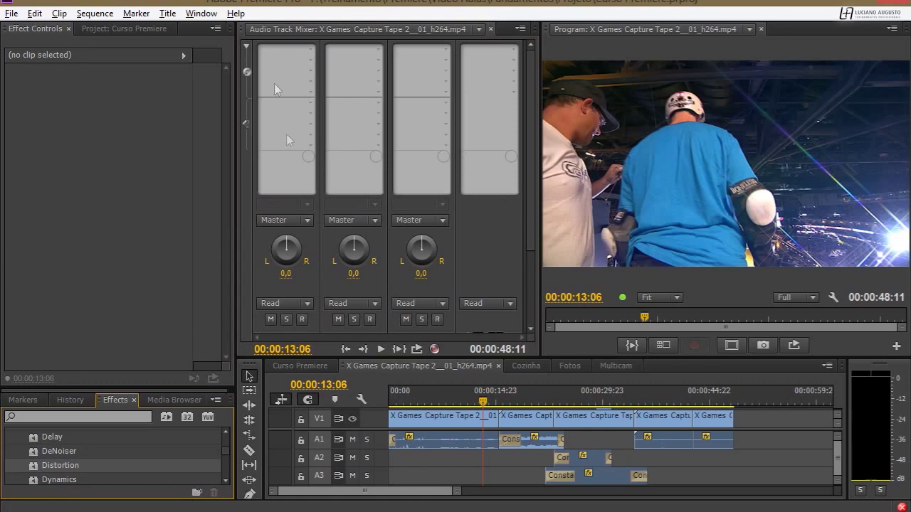
{"action": "left_click", "coordinate": [310, 49]}
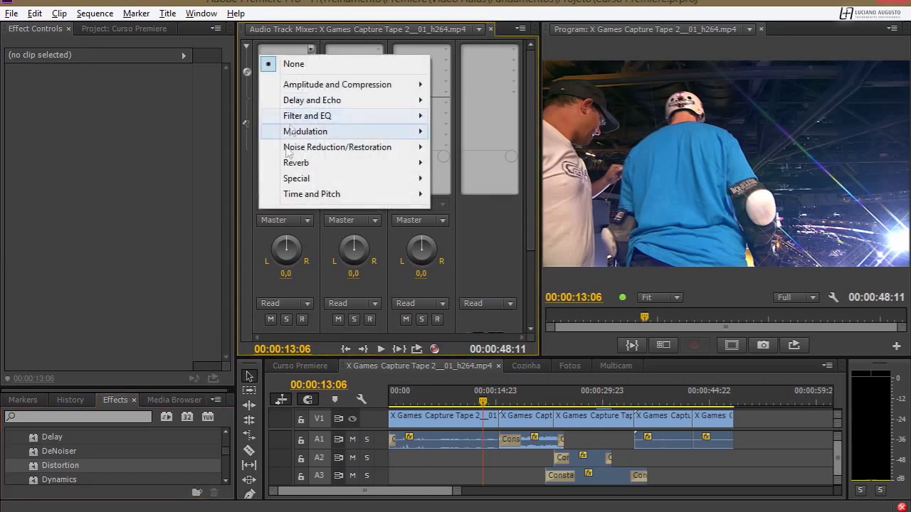
{"action": "mouse_move", "coordinate": [287, 186]}
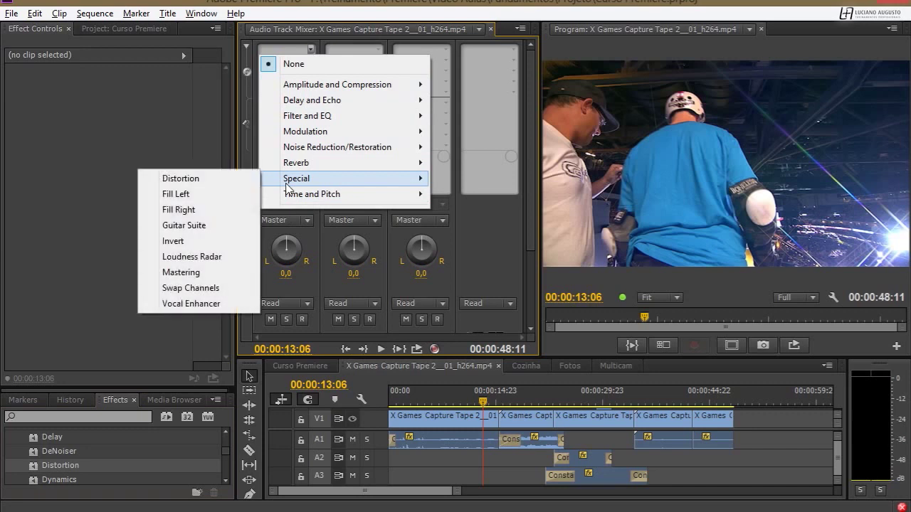
{"action": "mouse_move", "coordinate": [285, 164]}
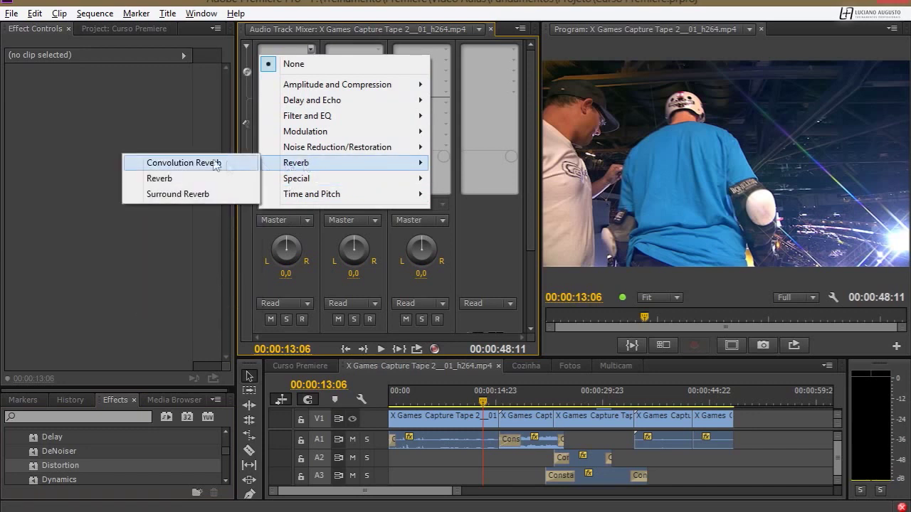
{"action": "left_click", "coordinate": [183, 178]}
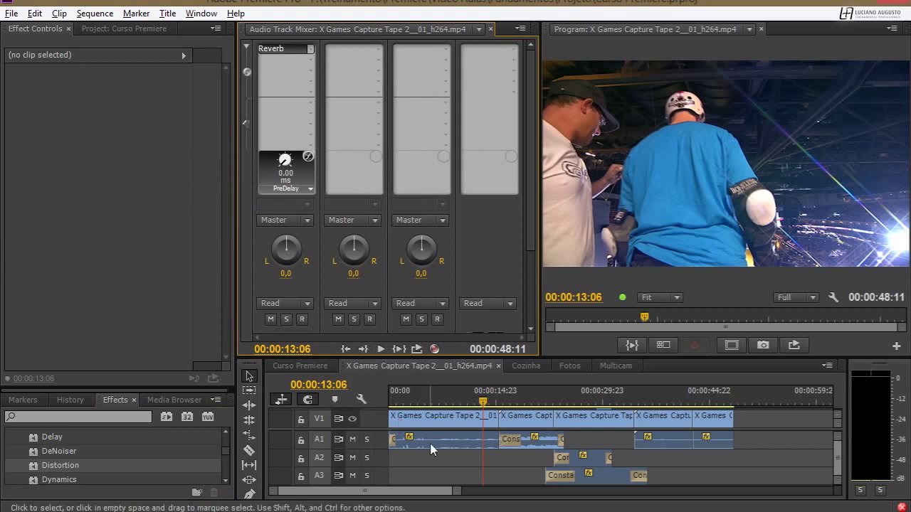
{"action": "left_click", "coordinate": [306, 147]}
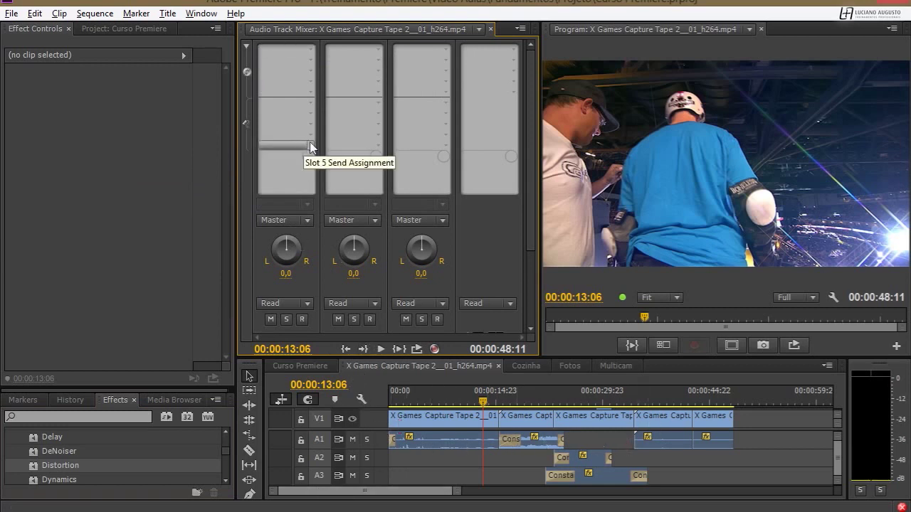
{"action": "scroll", "coordinate": [338, 201], "scroll_direction": "down", "scroll_amount": 1}
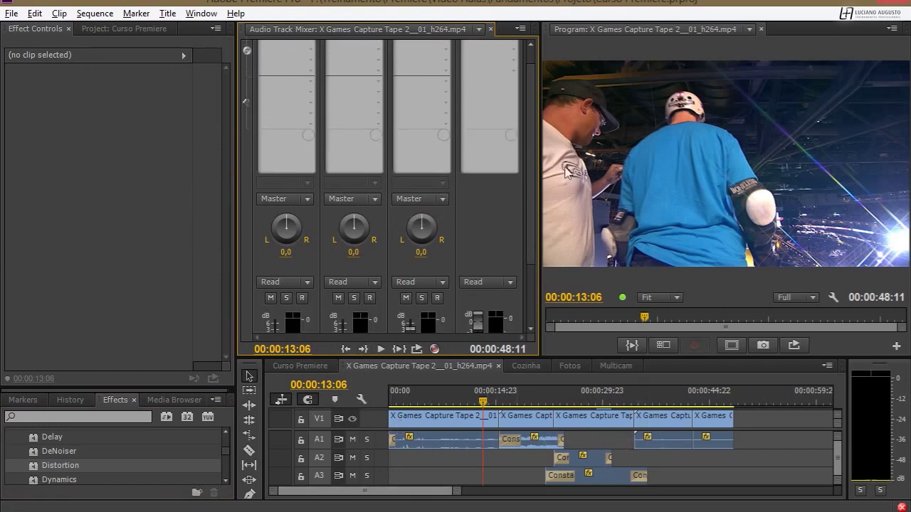
{"action": "scroll", "coordinate": [519, 196], "scroll_direction": "down", "scroll_amount": 4}
{"action": "scroll", "coordinate": [520, 196], "scroll_direction": "up", "scroll_amount": 5}
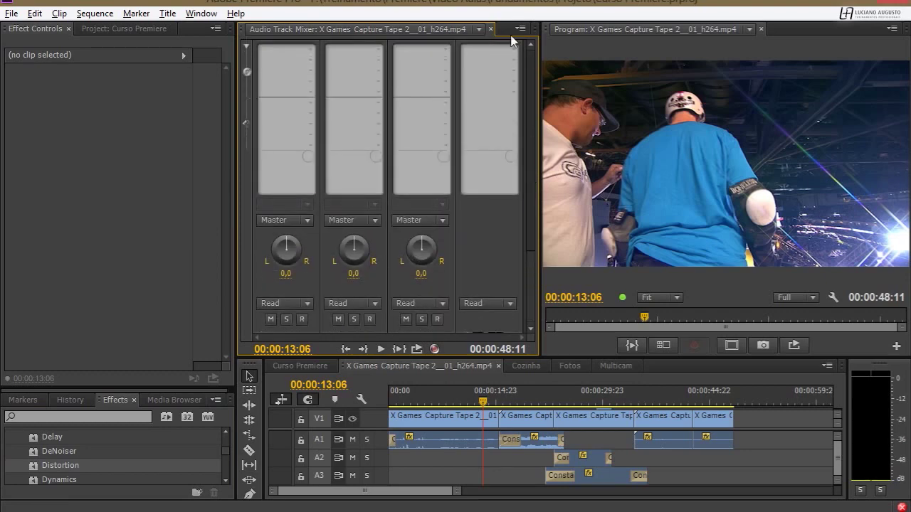
{"action": "left_click", "coordinate": [247, 48]}
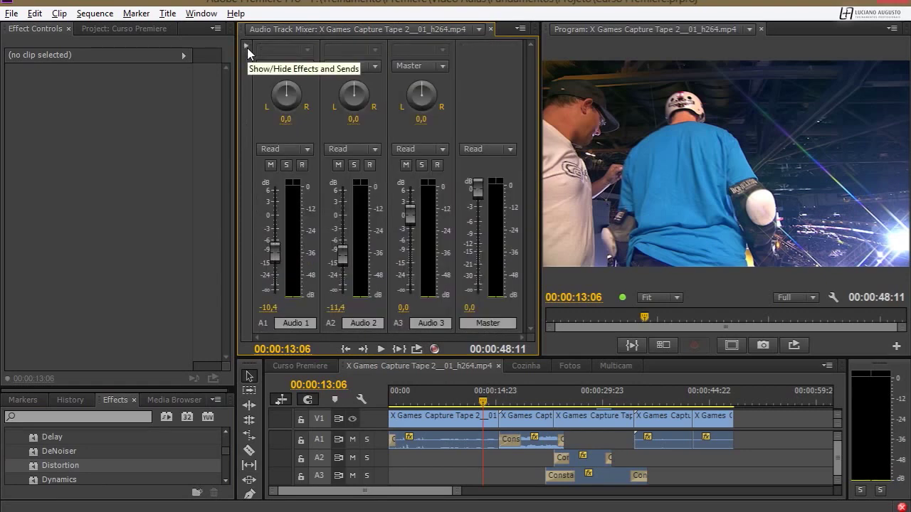